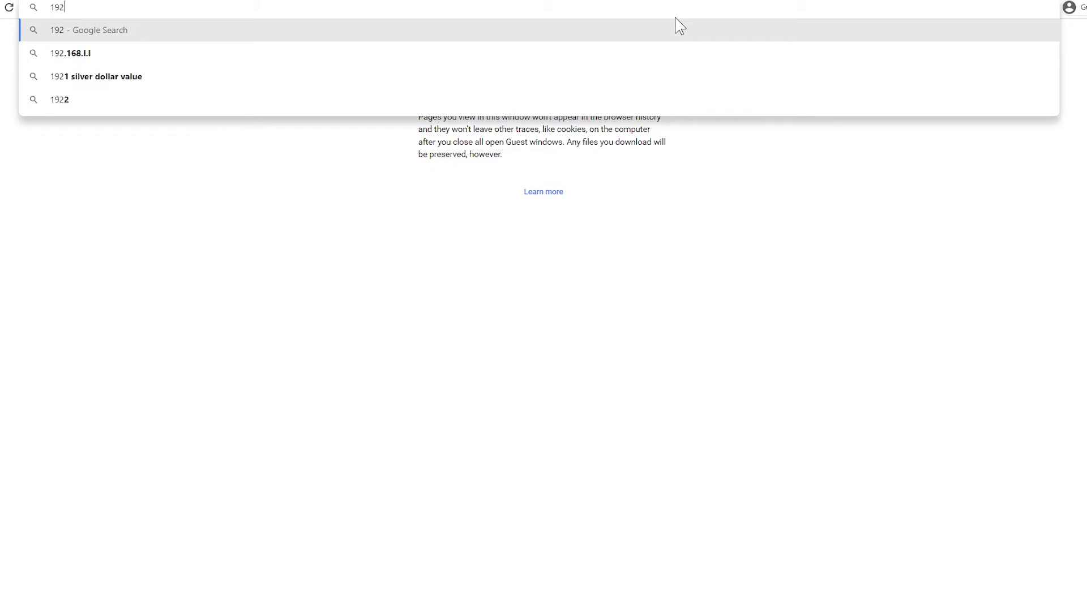
Log in to the GL.iNet admin panel at 192.168.8.1 with the admin password.
{"action": "type", "text": ".168.8.1/#/login"}
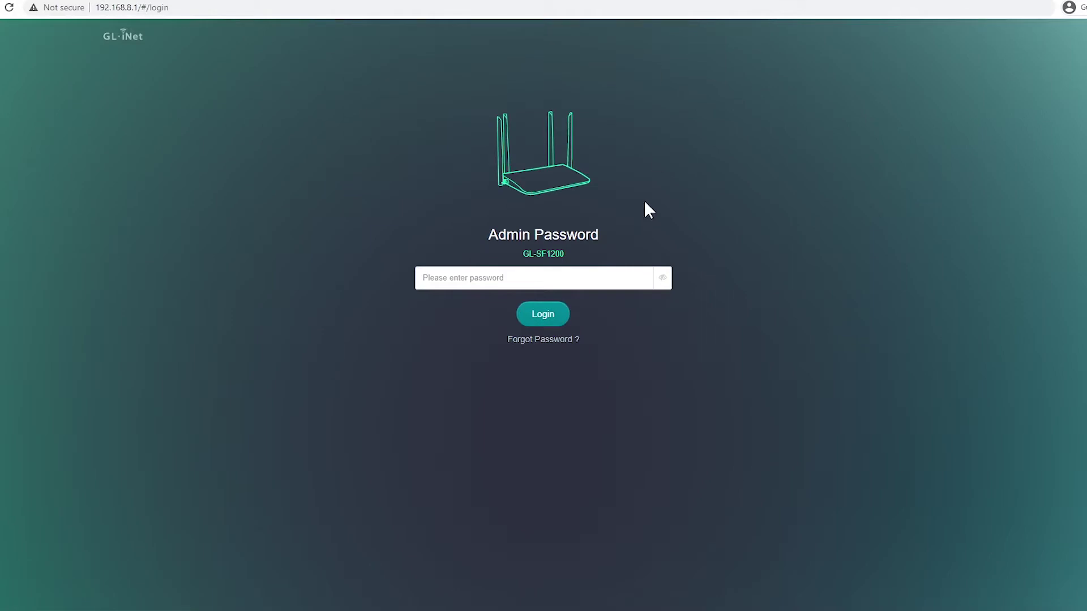
{"action": "left_click", "coordinate": [567, 278]}
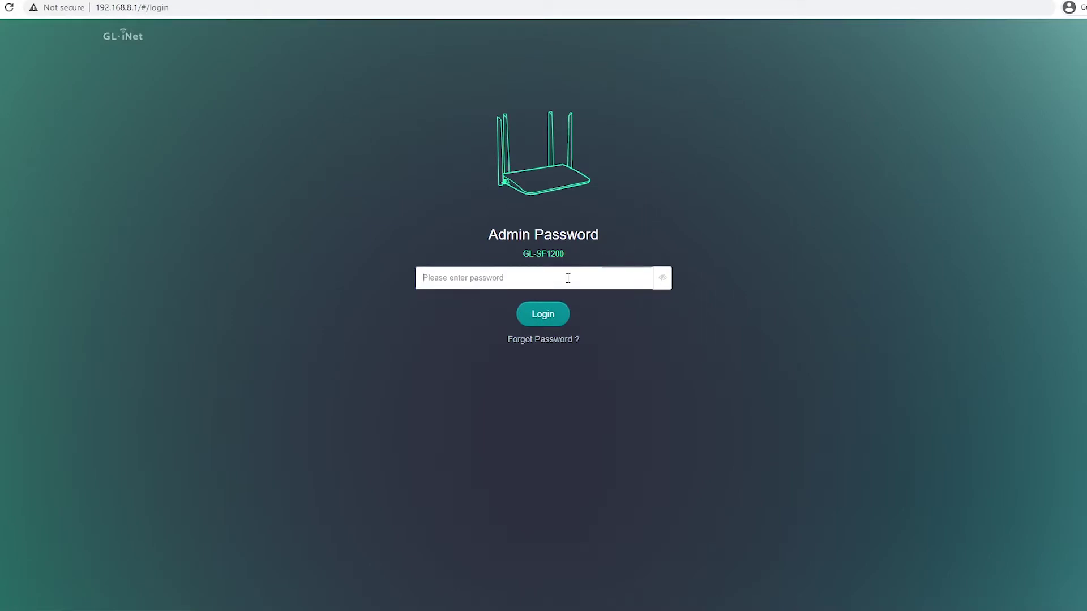
{"action": "type", "text": "go"}
{"action": "left_click", "coordinate": [539, 320]}
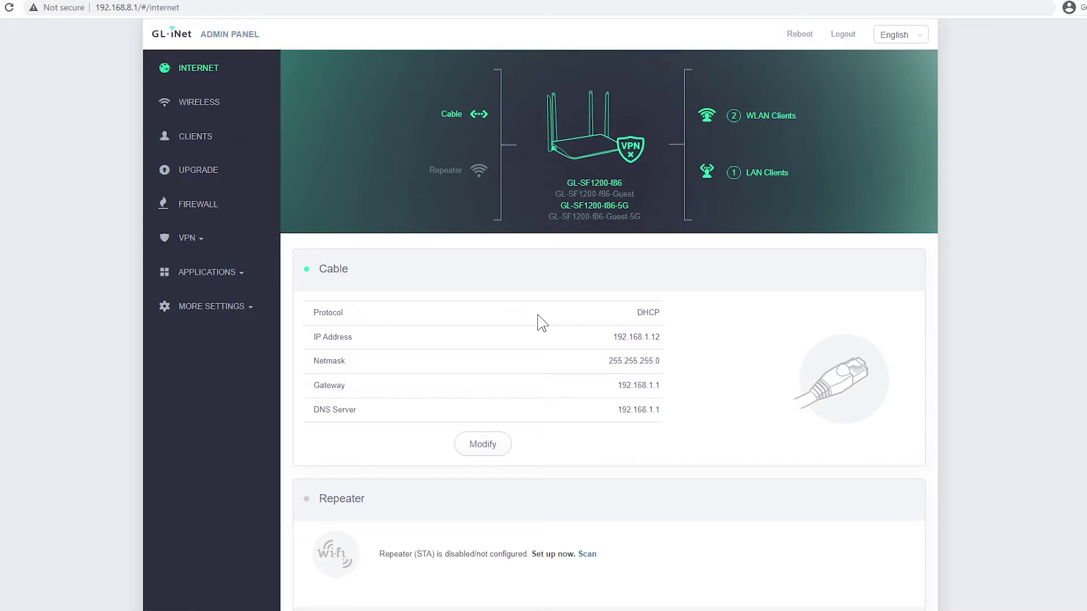
Revert the router's firmware to factory defaults from More Settings > Revert Firmware, confirming the revert.
{"action": "left_click", "coordinate": [237, 309]}
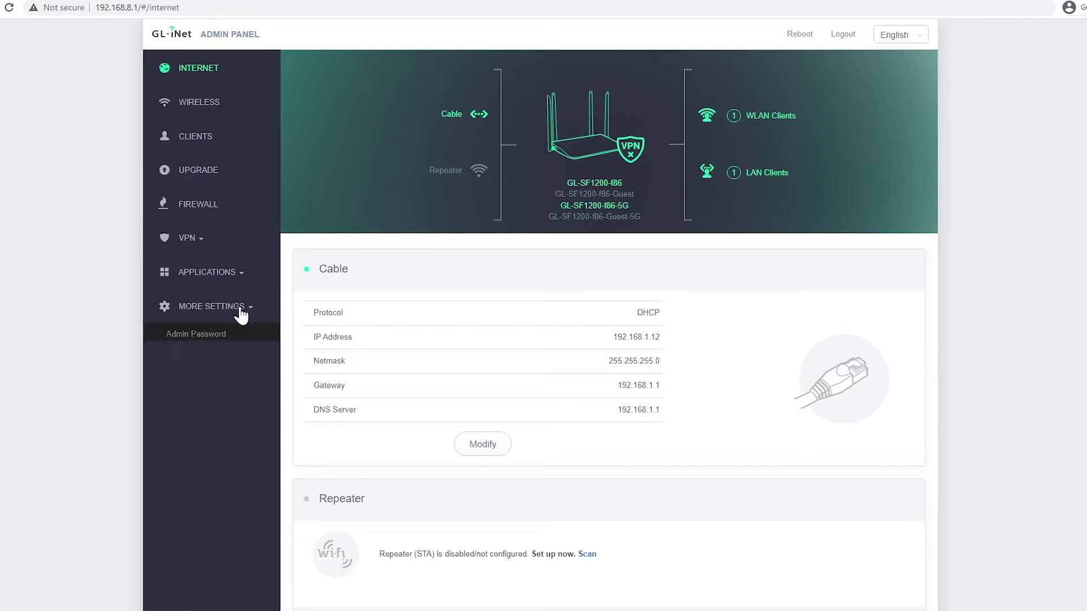
{"action": "left_click", "coordinate": [204, 503]}
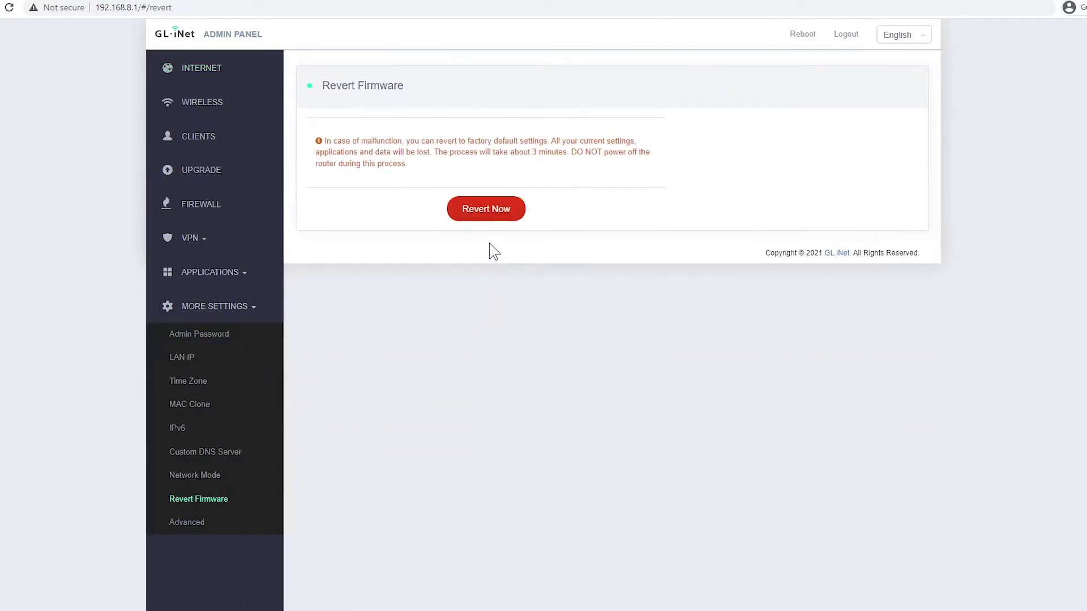
{"action": "left_click", "coordinate": [490, 214]}
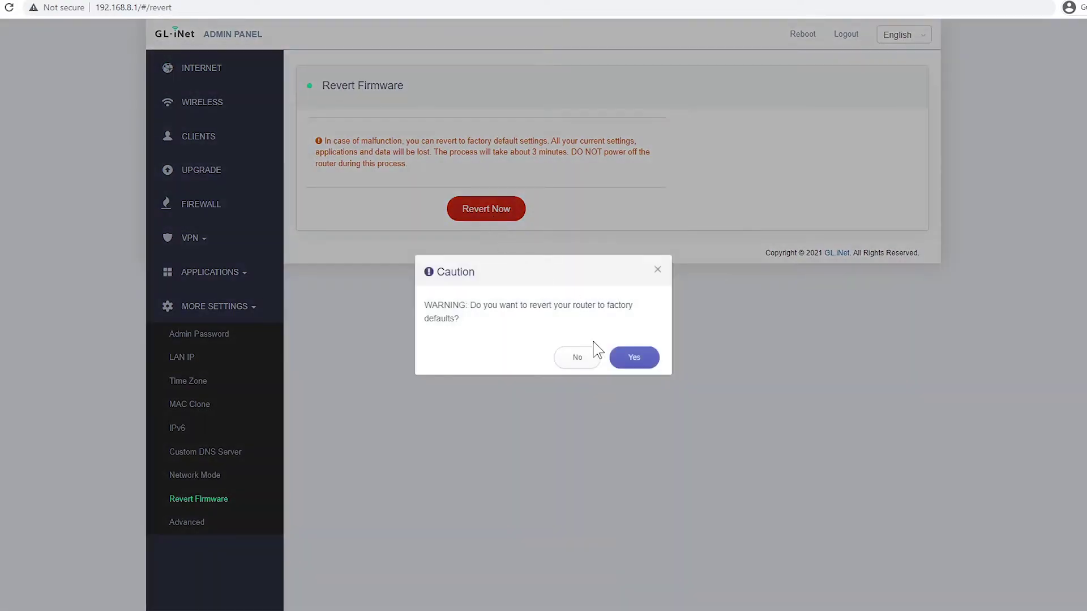
{"action": "left_click", "coordinate": [633, 360]}
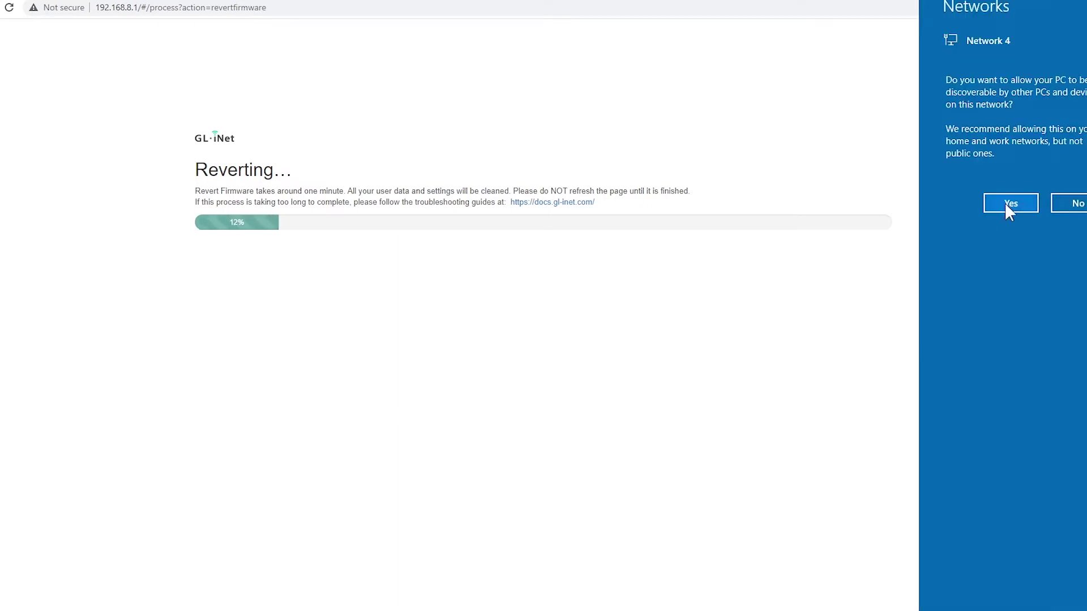
{"action": "left_click", "coordinate": [1003, 203]}
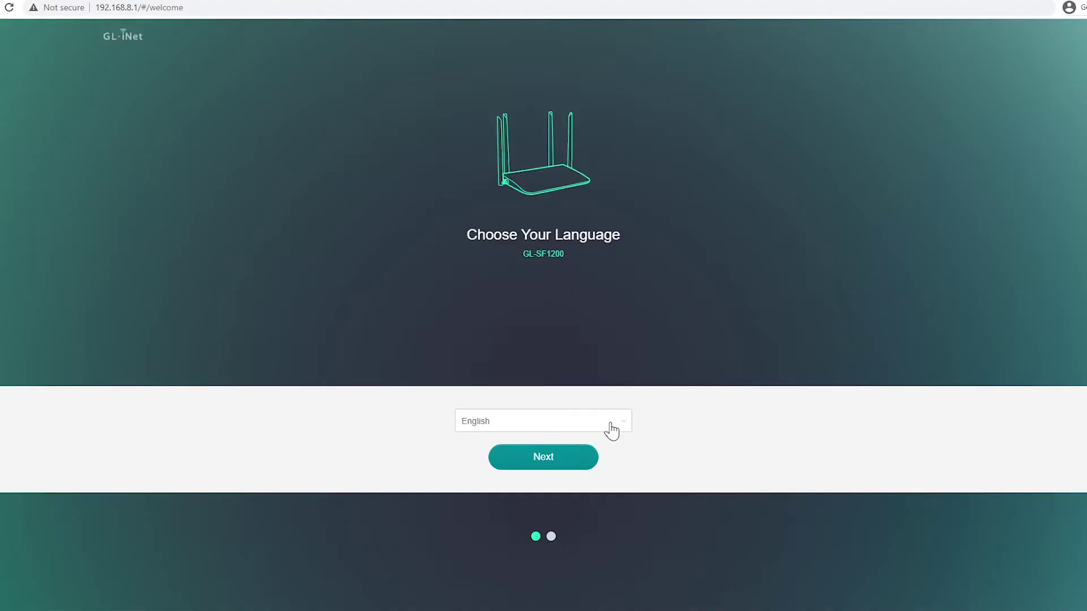
Keep English as the language, then enter and confirm a new admin password.
{"action": "left_click", "coordinate": [558, 458]}
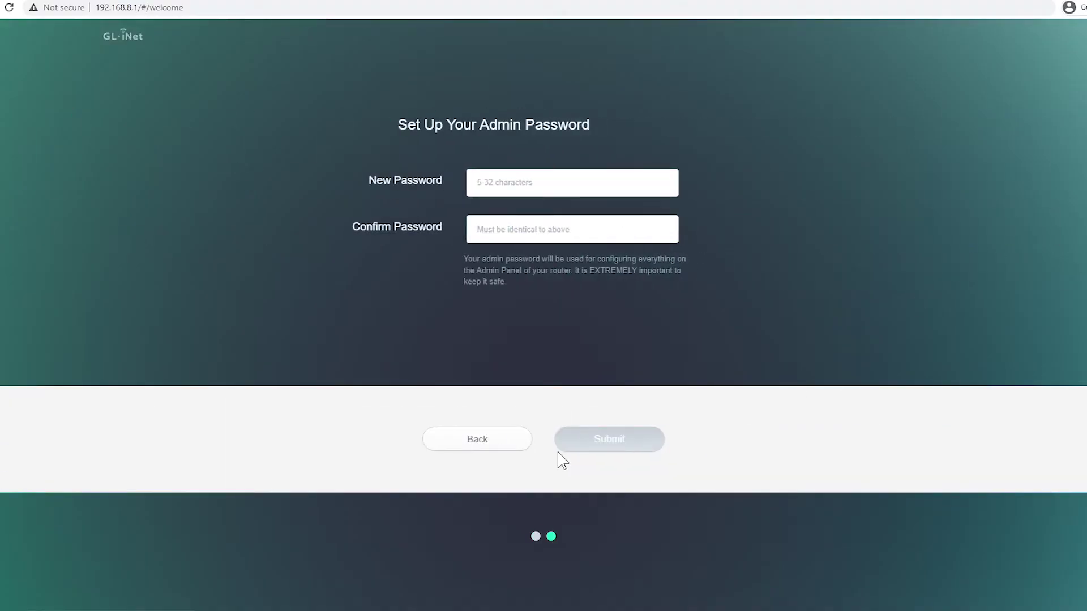
{"action": "left_click", "coordinate": [558, 181]}
{"action": "type", "text": "••••••"}
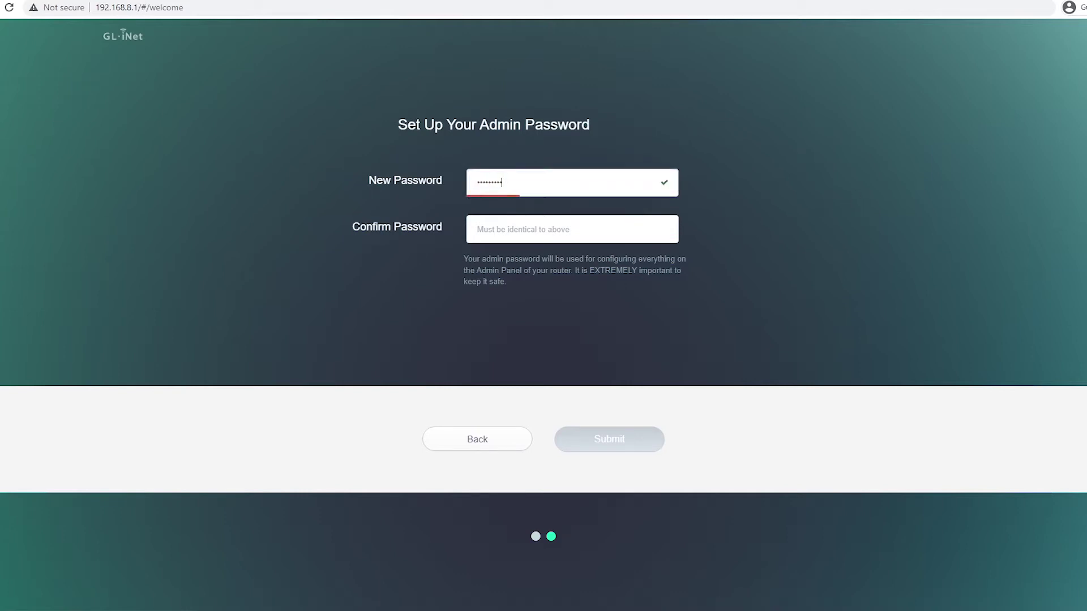
{"action": "type", "text": "•••••••••"}
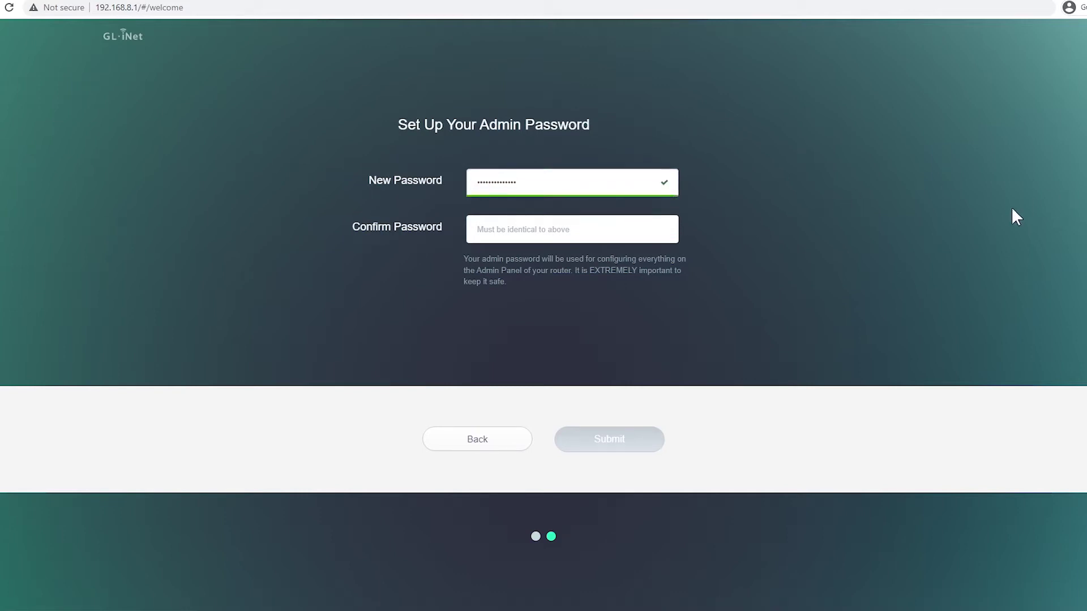
{"action": "left_click", "coordinate": [668, 232]}
{"action": "type", "text": "••"}
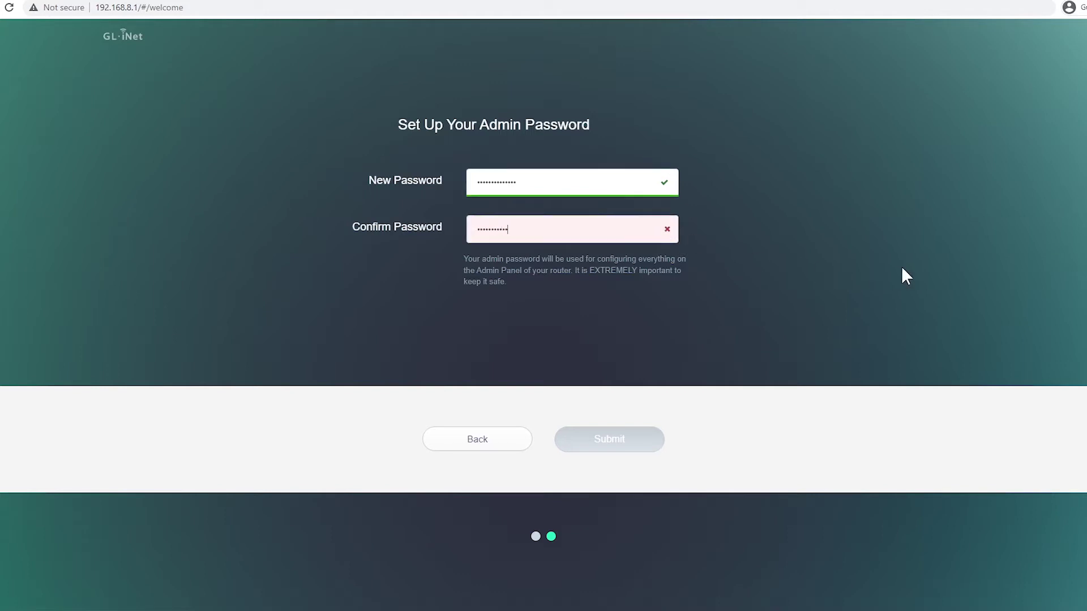
{"action": "type", "text": "•"}
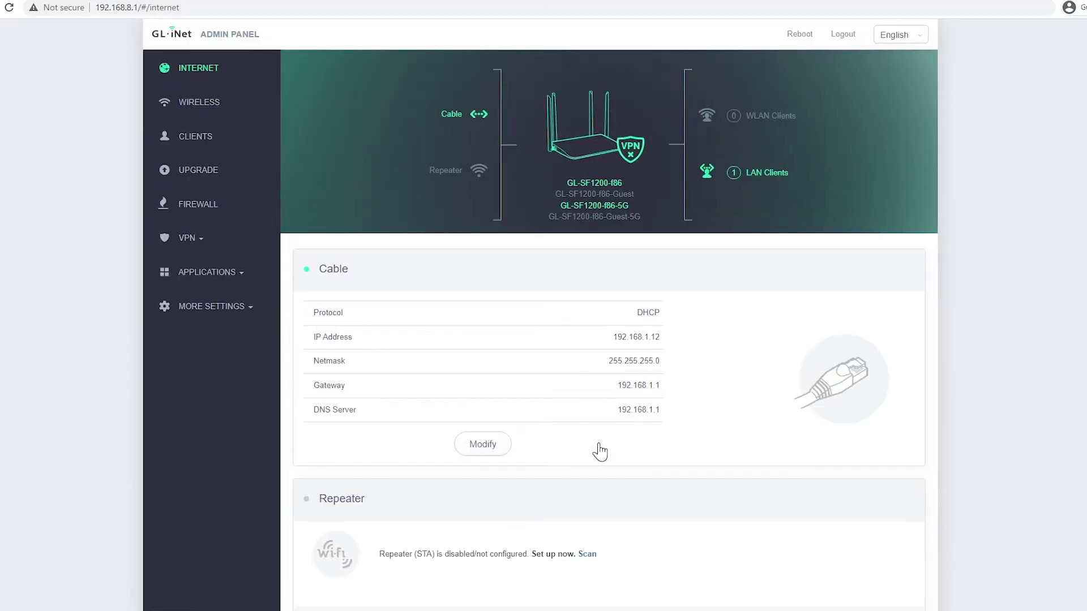
Install LuCI from More Settings > Advanced, close the installation log and open the LuCI interface.
{"action": "left_click", "coordinate": [219, 308]}
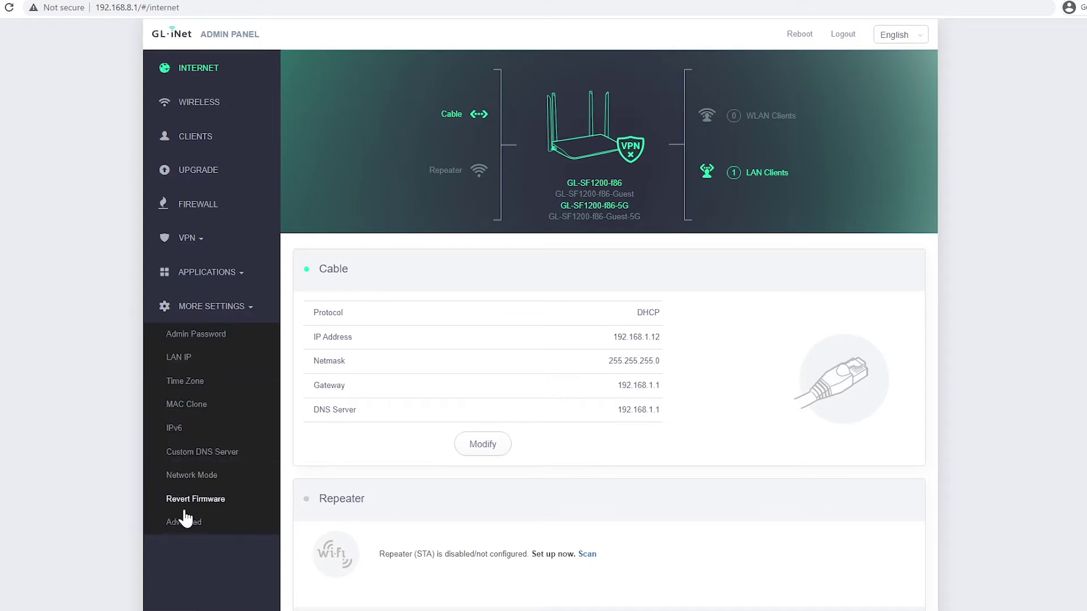
{"action": "left_click", "coordinate": [184, 526]}
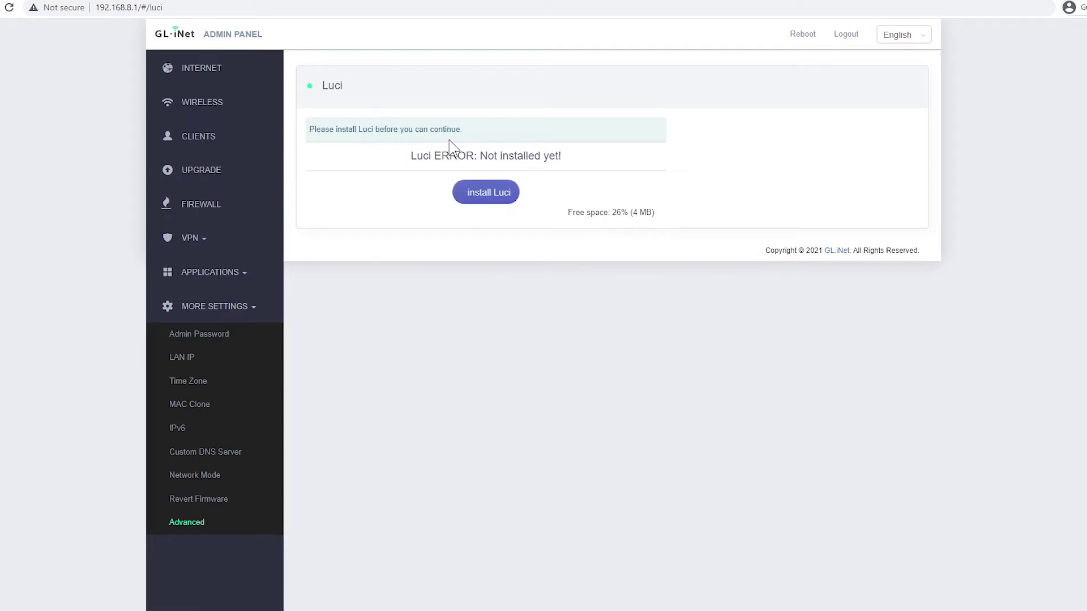
{"action": "left_click", "coordinate": [494, 199]}
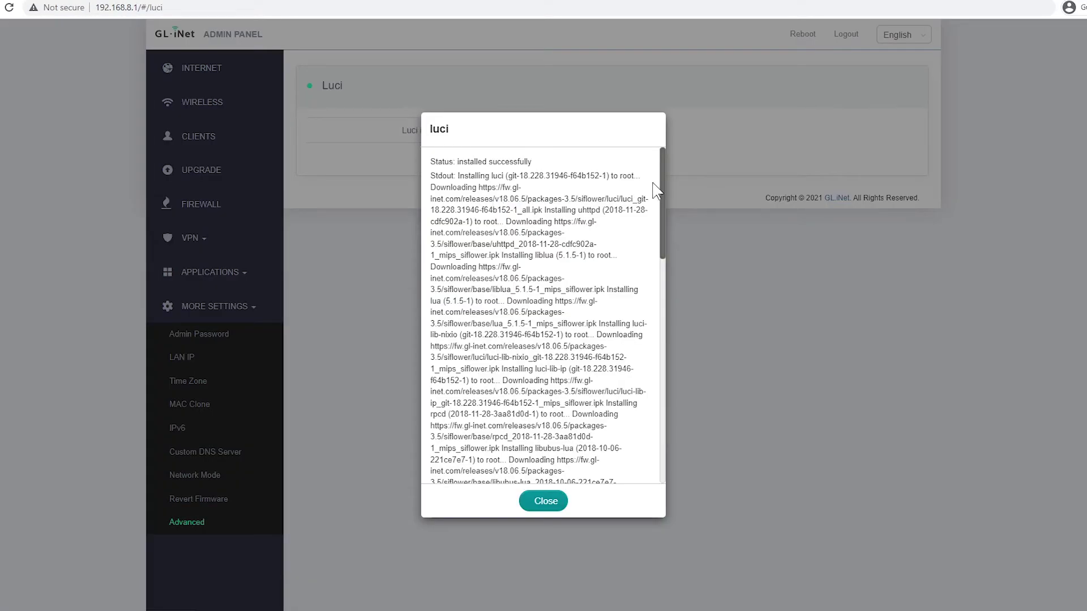
{"action": "left_click_drag", "start_coordinate": [658, 189], "coordinate": [662, 410]}
{"action": "left_click", "coordinate": [545, 502]}
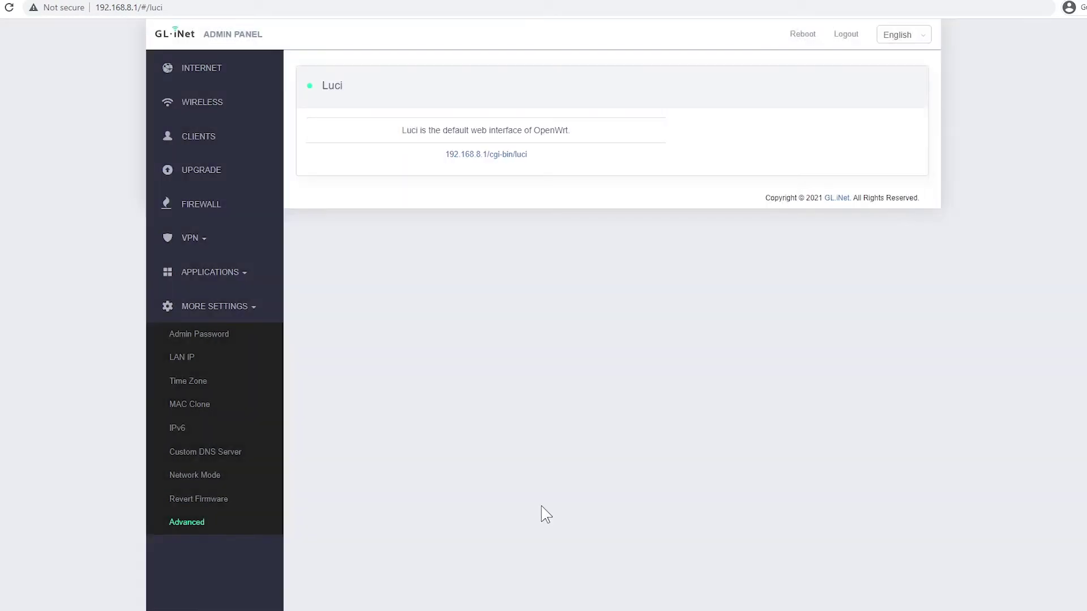
{"action": "left_click", "coordinate": [485, 154]}
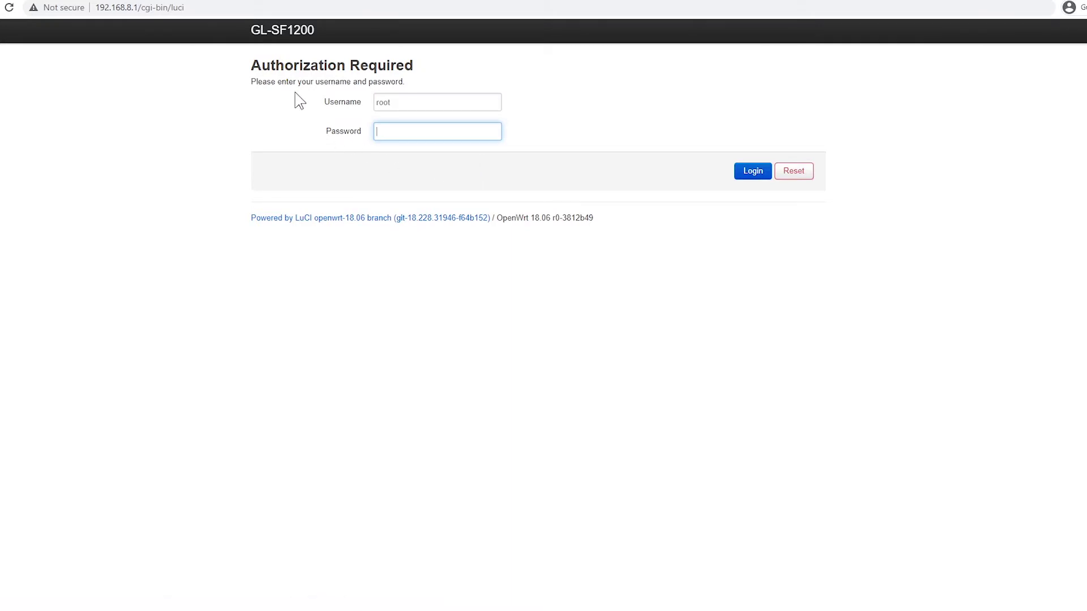
Sign in to LuCI as root with the router password.
{"action": "type", "text": "******"}
{"action": "left_click", "coordinate": [753, 172]}
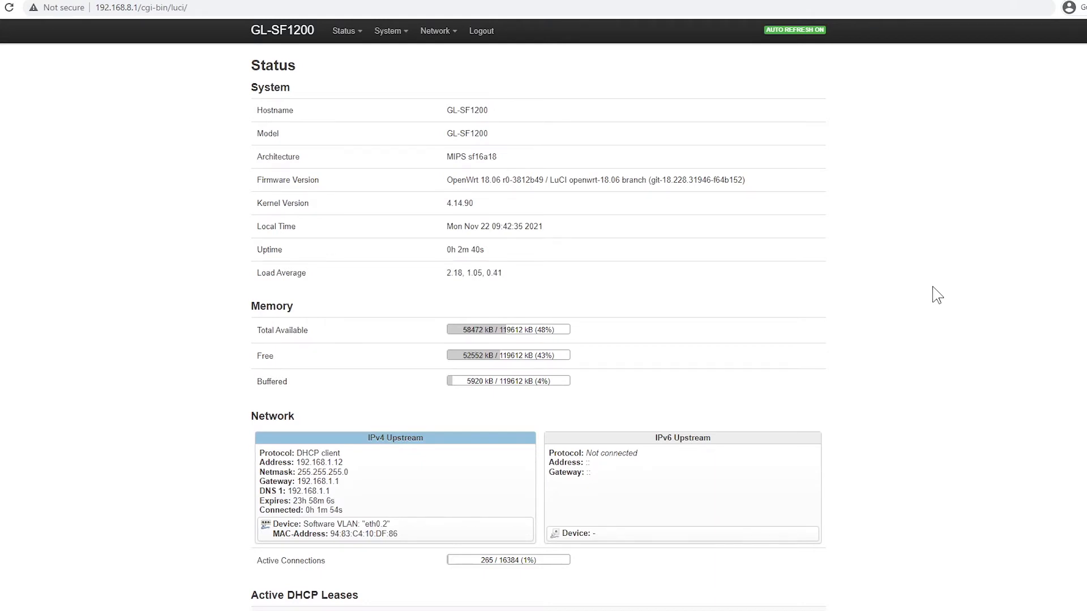
Browse the Realtime Graphs Load, Traffic and Wireless tabs, ending on Connections.
{"action": "mouse_move", "coordinate": [346, 30]}
{"action": "left_click", "coordinate": [369, 149]}
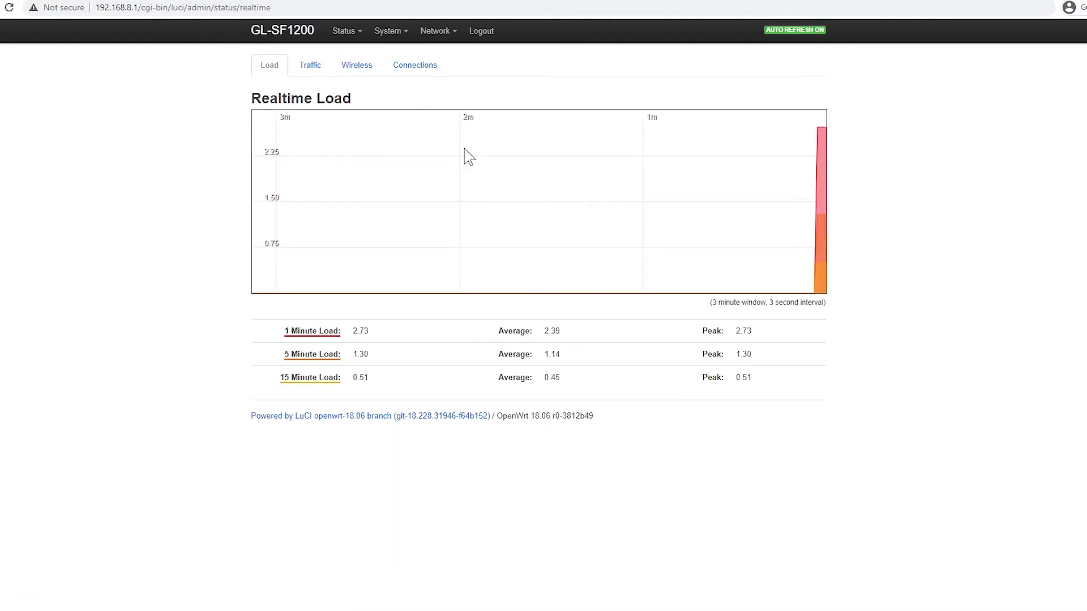
{"action": "left_click", "coordinate": [313, 68]}
{"action": "left_click", "coordinate": [347, 71]}
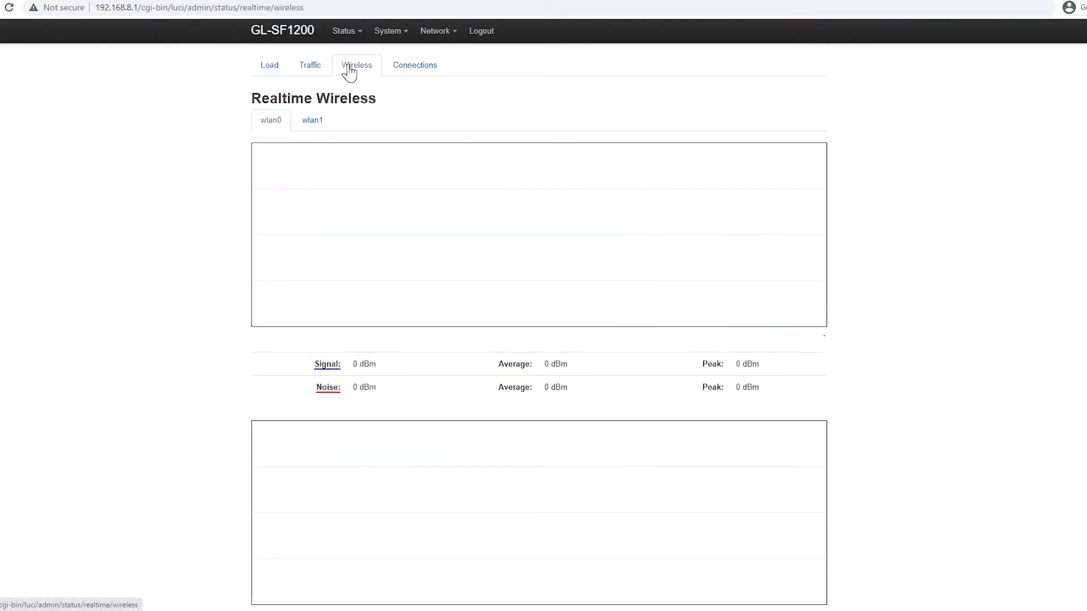
{"action": "scroll", "coordinate": [924, 294], "scroll_direction": "down", "scroll_amount": 2}
{"action": "scroll", "coordinate": [679, 170], "scroll_direction": "up", "scroll_amount": 2}
{"action": "left_click", "coordinate": [435, 75]}
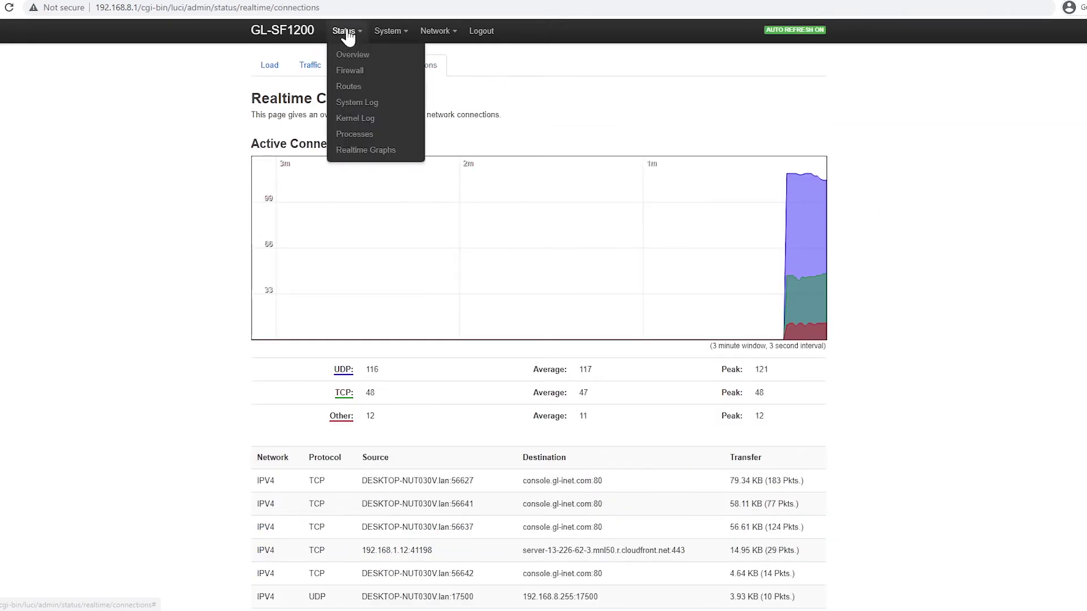
{"action": "mouse_move", "coordinate": [387, 35]}
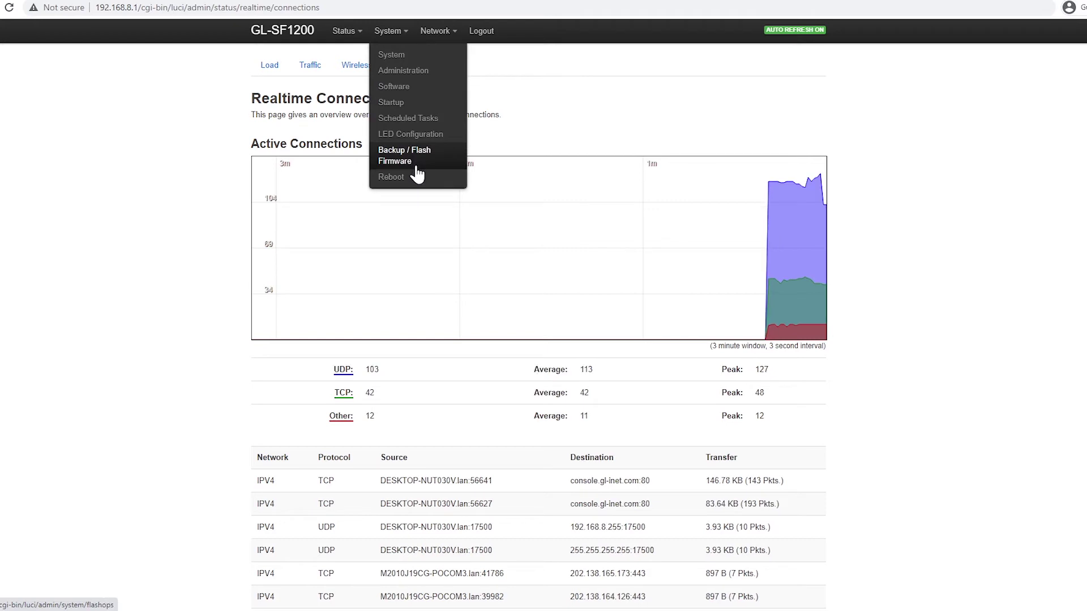
{"action": "mouse_move", "coordinate": [433, 35]}
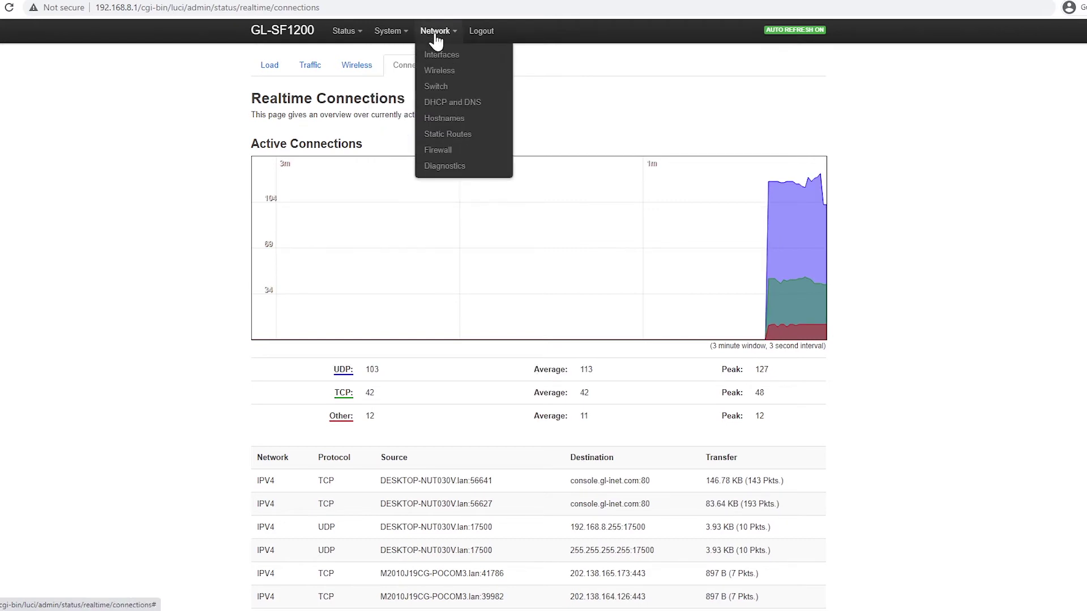
Go to Network > Wireless and edit the GL-SF1200-f86-5G network.
{"action": "left_click", "coordinate": [441, 72]}
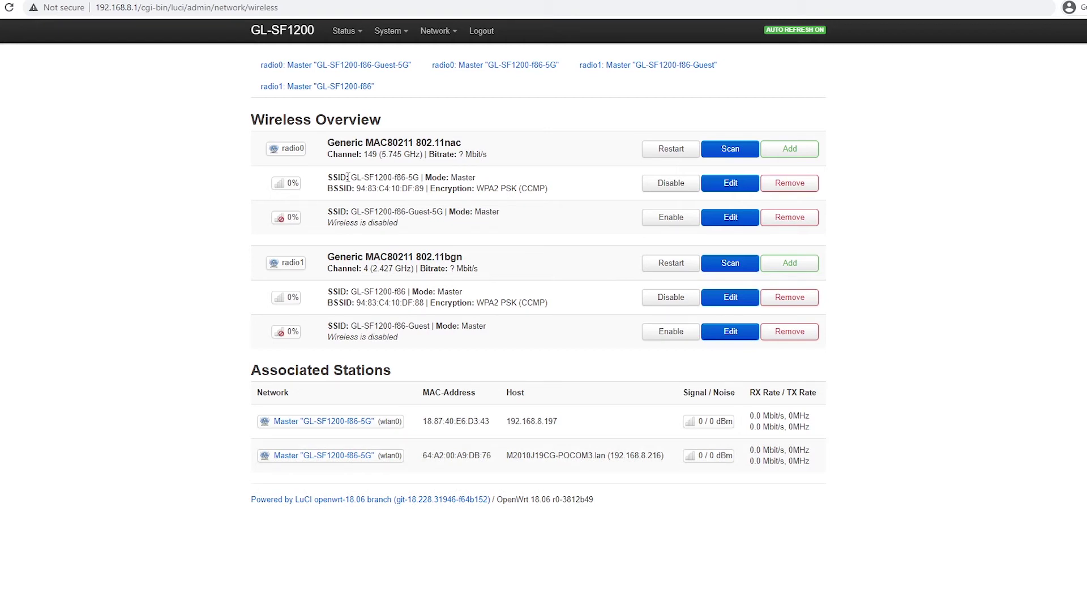
{"action": "left_click_drag", "start_coordinate": [351, 177], "coordinate": [420, 177]}
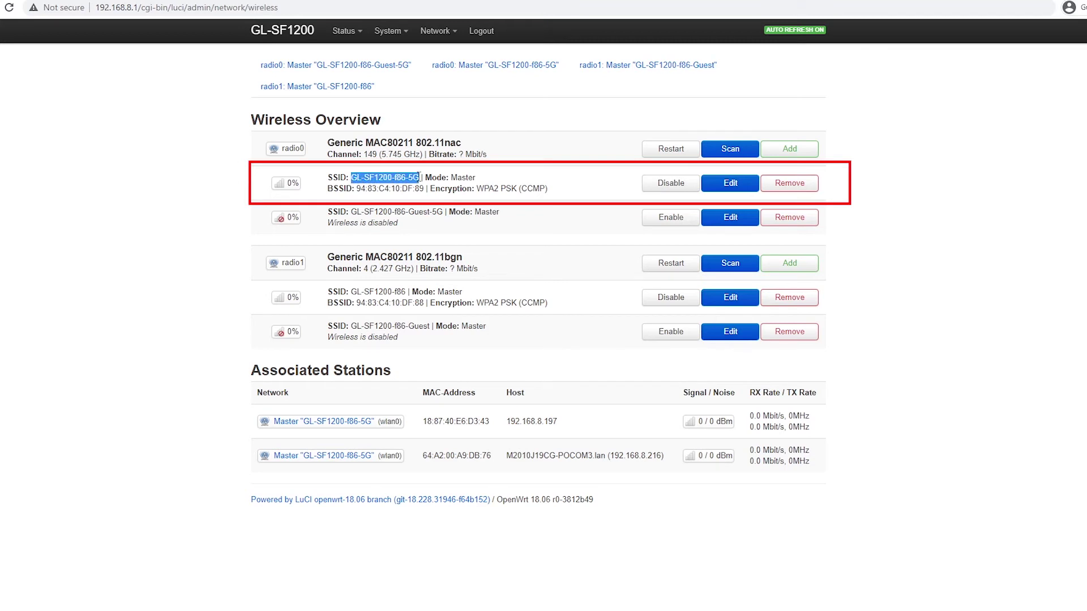
{"action": "left_click", "coordinate": [743, 187]}
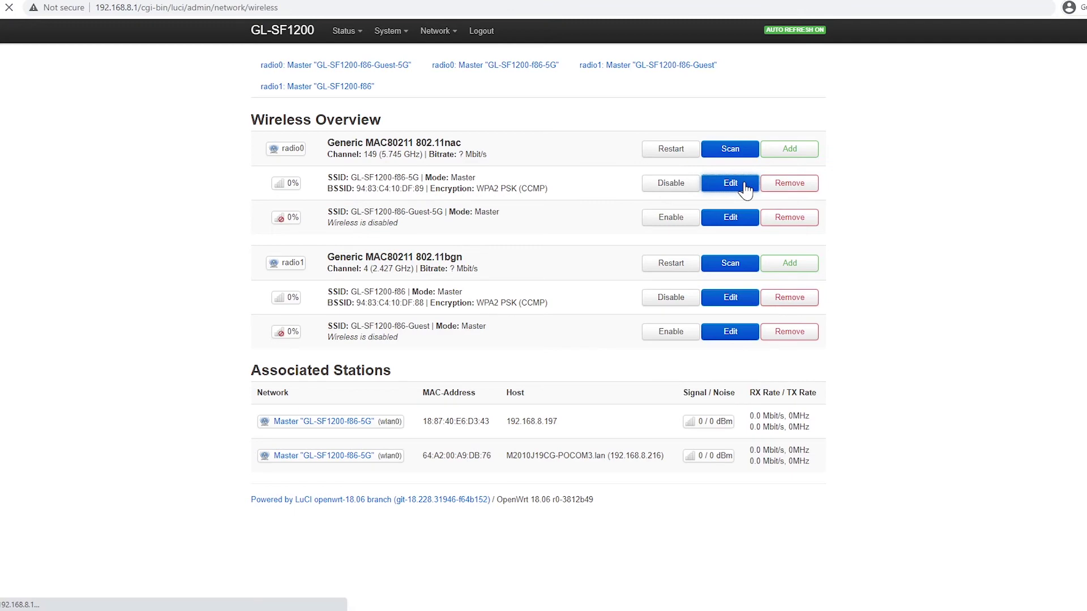
{"action": "scroll", "coordinate": [668, 335], "scroll_direction": "down", "scroll_amount": 1}
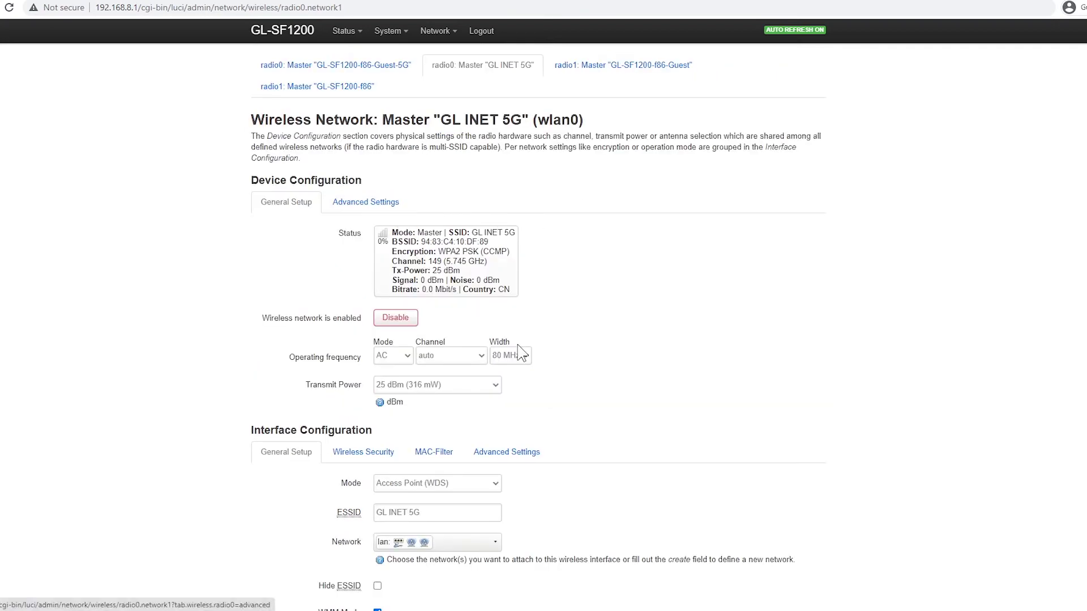
Show the 5G network's Wireless Security settings with the WPA2-PSK key revealed.
{"action": "left_click", "coordinate": [362, 391]}
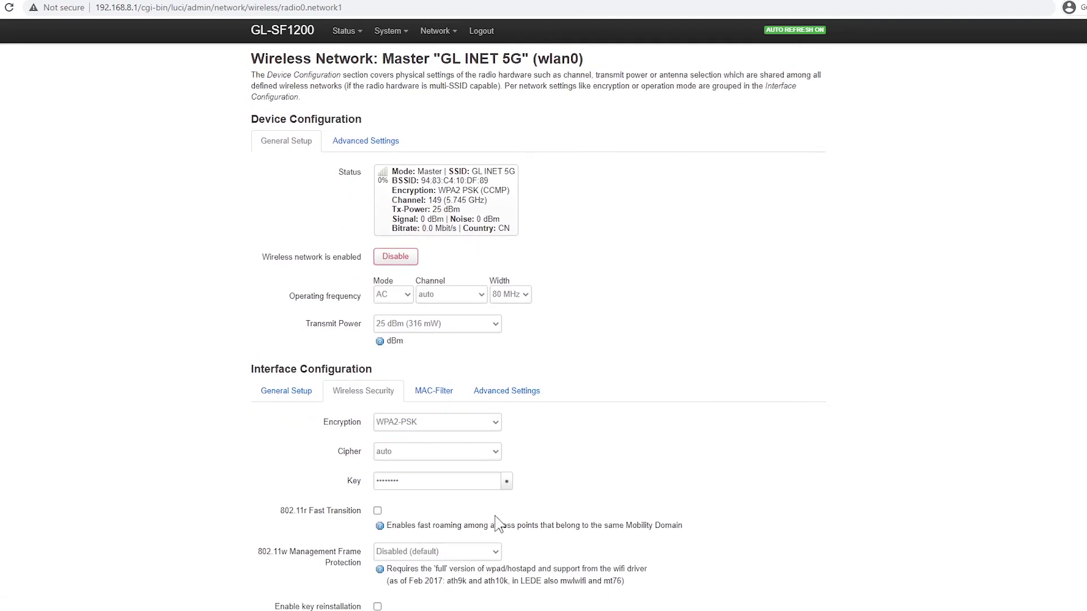
{"action": "left_click", "coordinate": [506, 482]}
{"action": "scroll", "coordinate": [587, 464], "scroll_direction": "down", "scroll_amount": 2}
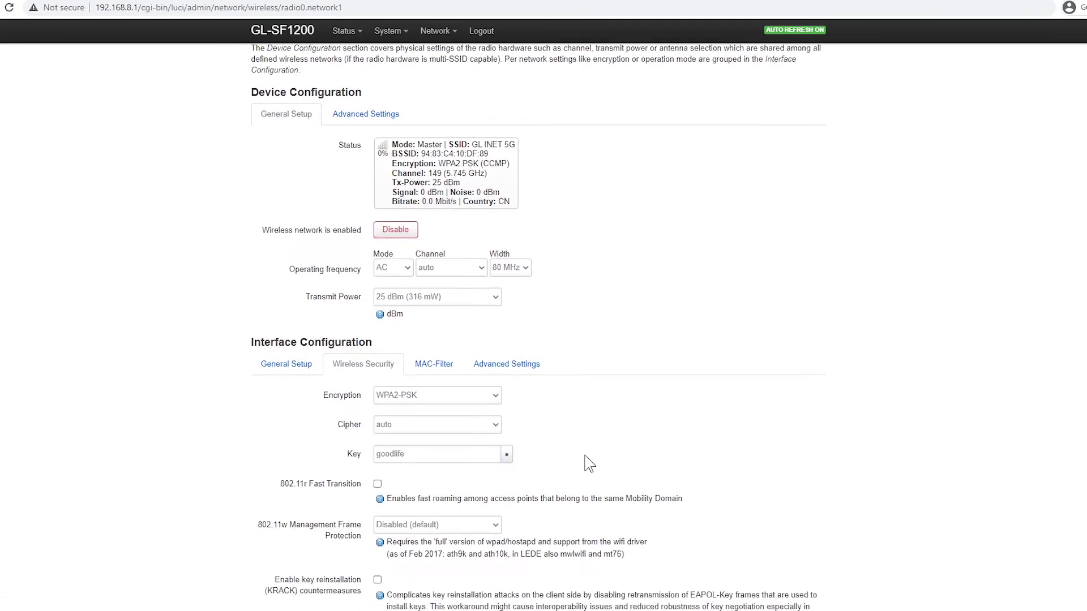